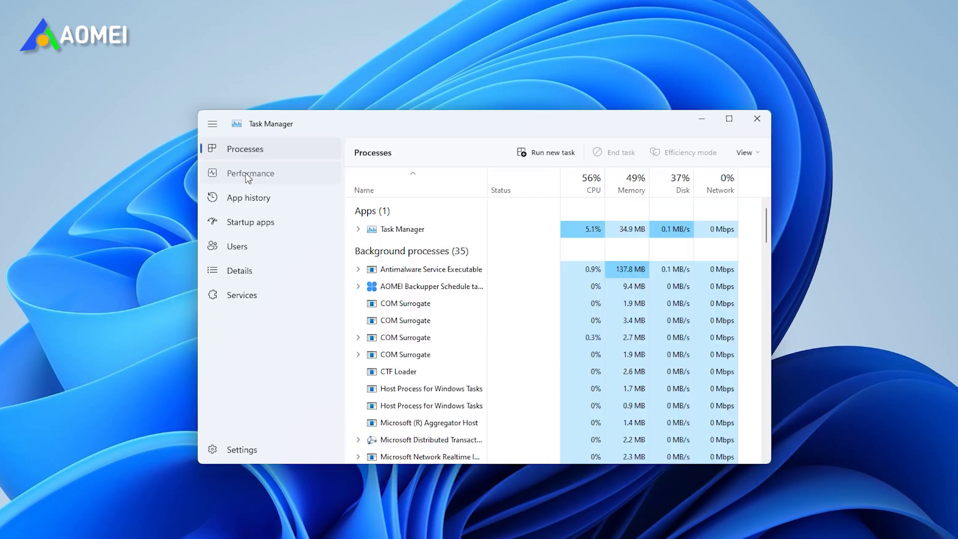
# - Look through the Performance and App history pages of Task Manager
pyautogui.click(245, 174)
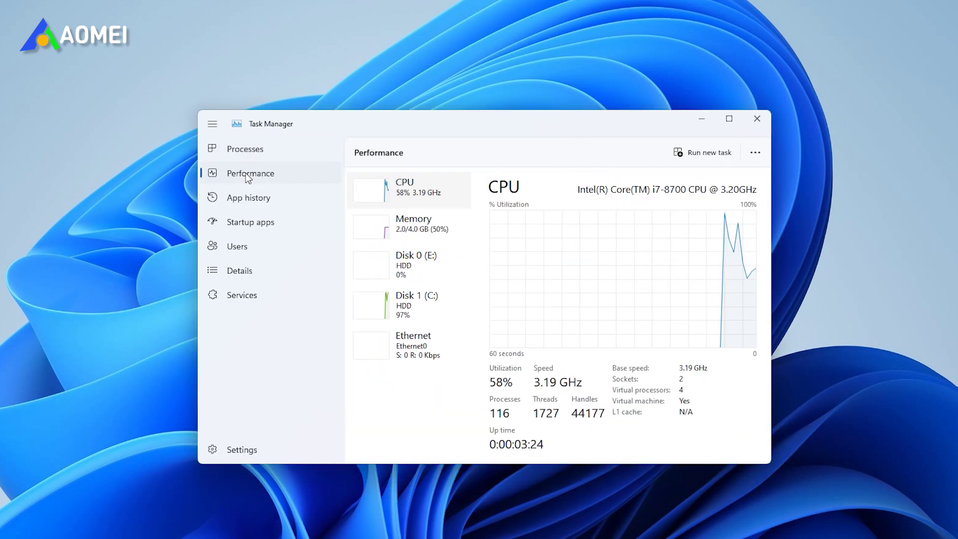
pyautogui.click(249, 197)
# - Open Task Manager's settings and review the options for default start page and real time update speed
pyautogui.click(254, 452)
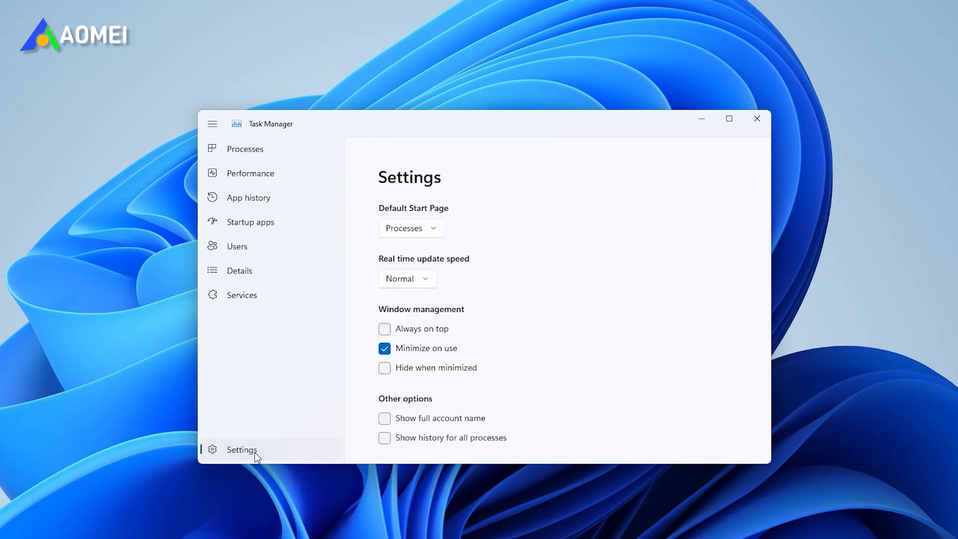
pyautogui.click(428, 235)
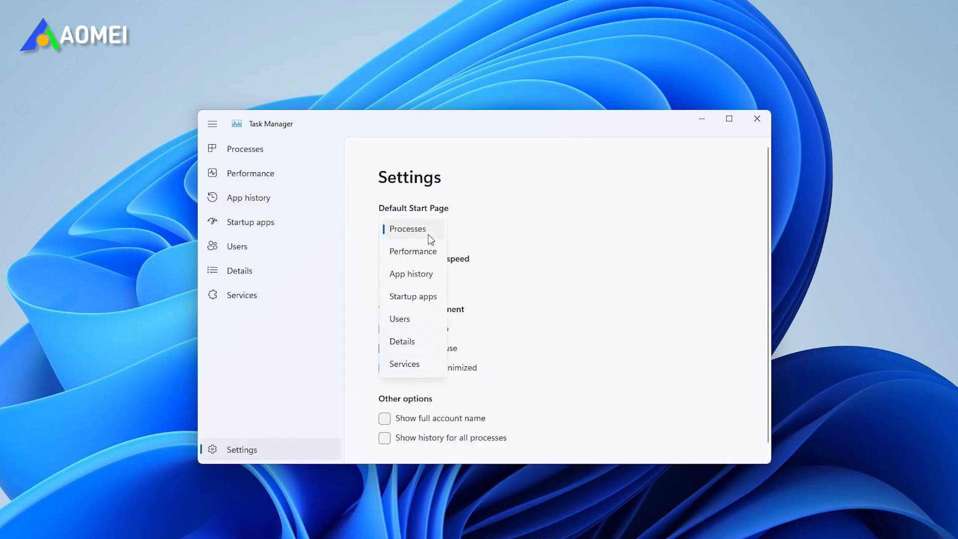
pyautogui.click(428, 234)
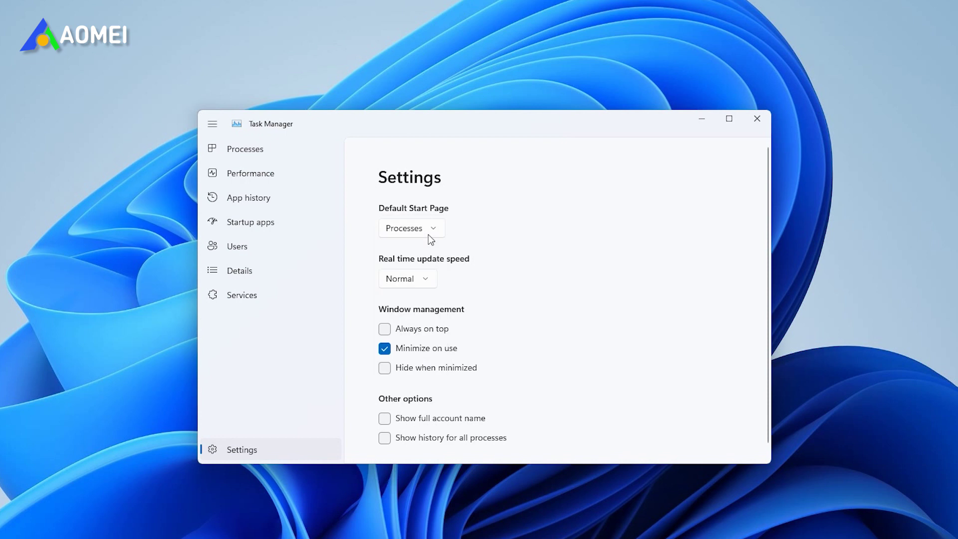
pyautogui.click(424, 283)
pyautogui.click(424, 282)
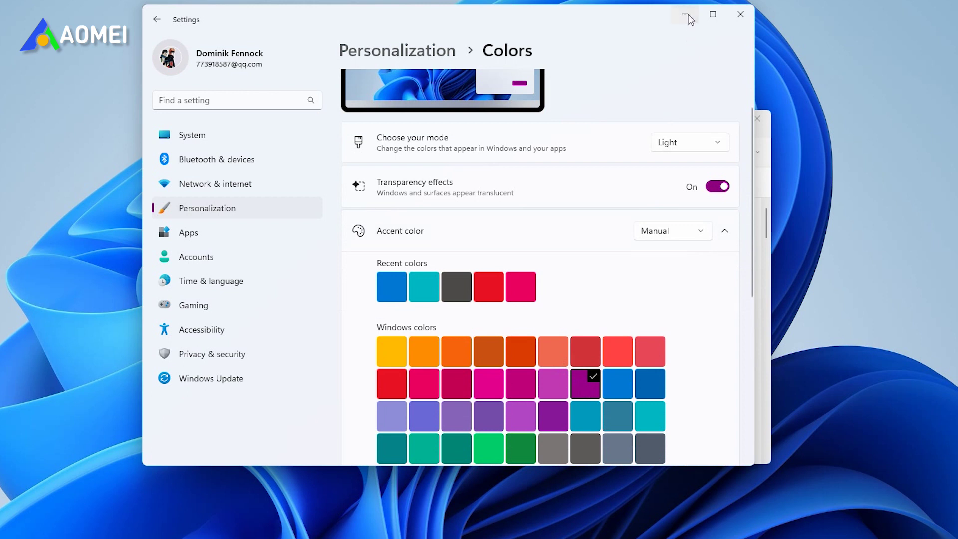
# - Minimize the Settings window and turn on Efficiency mode for the AOMEI Backupper Schedule background process
pyautogui.click(687, 16)
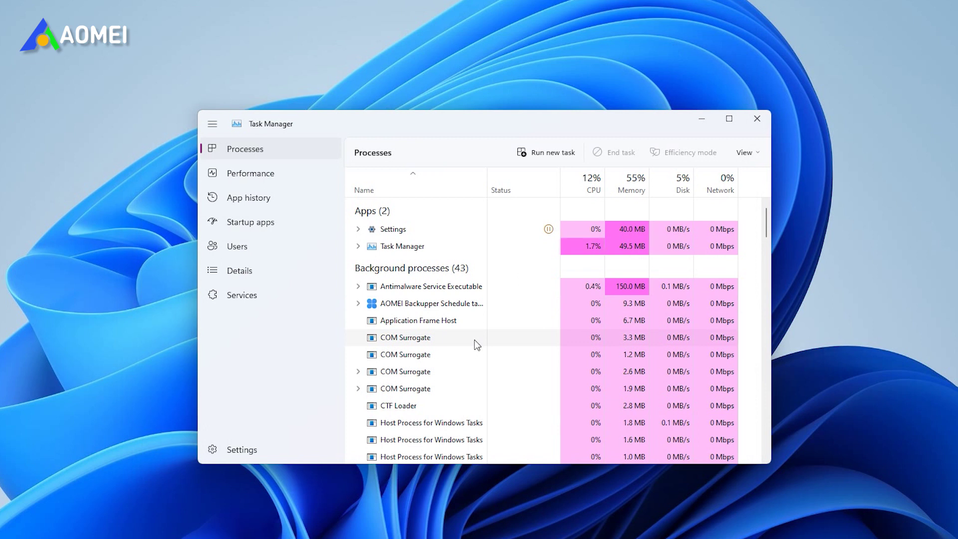
pyautogui.rightClick(446, 305)
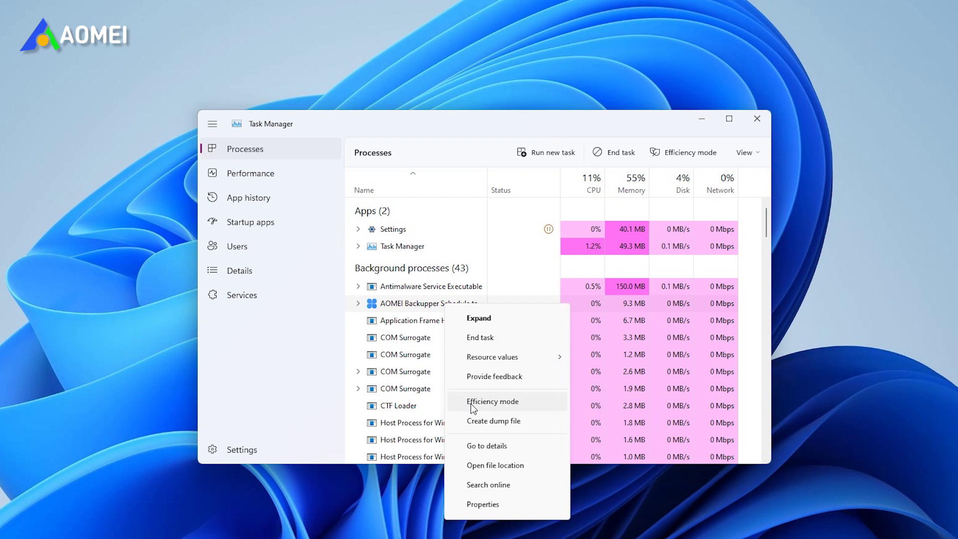
pyautogui.click(522, 402)
pyautogui.click(495, 301)
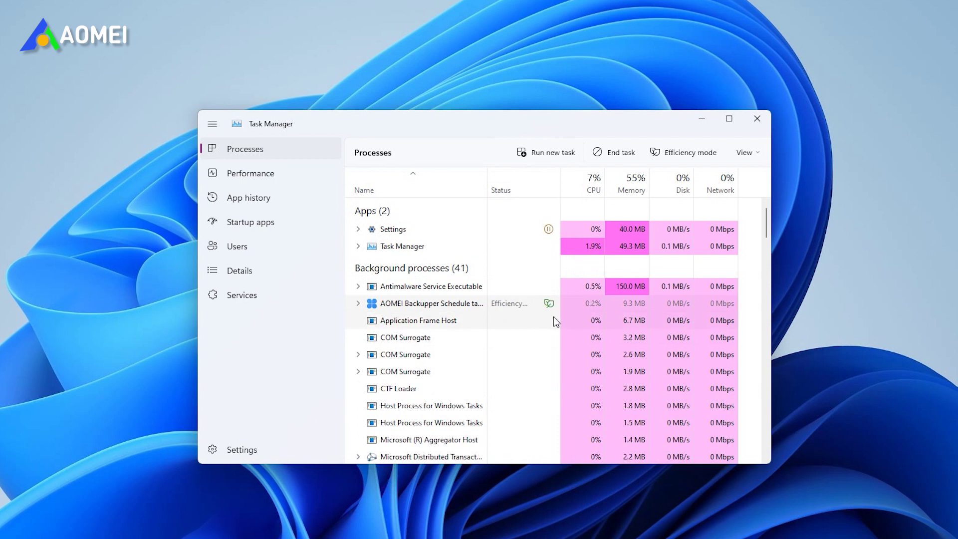
# - Check whether Efficiency mode is available for the Settings and Task Manager apps
pyautogui.rightClick(465, 231)
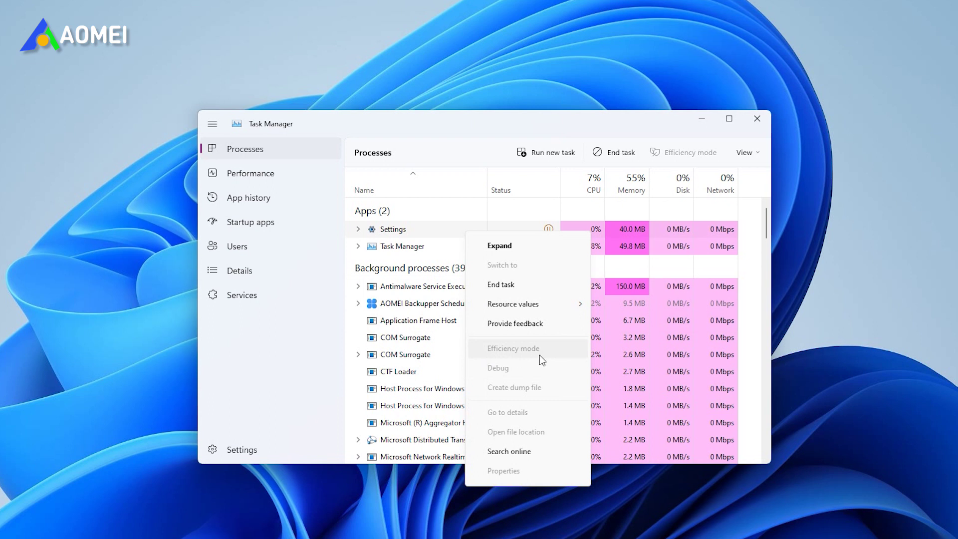
pyautogui.rightClick(432, 247)
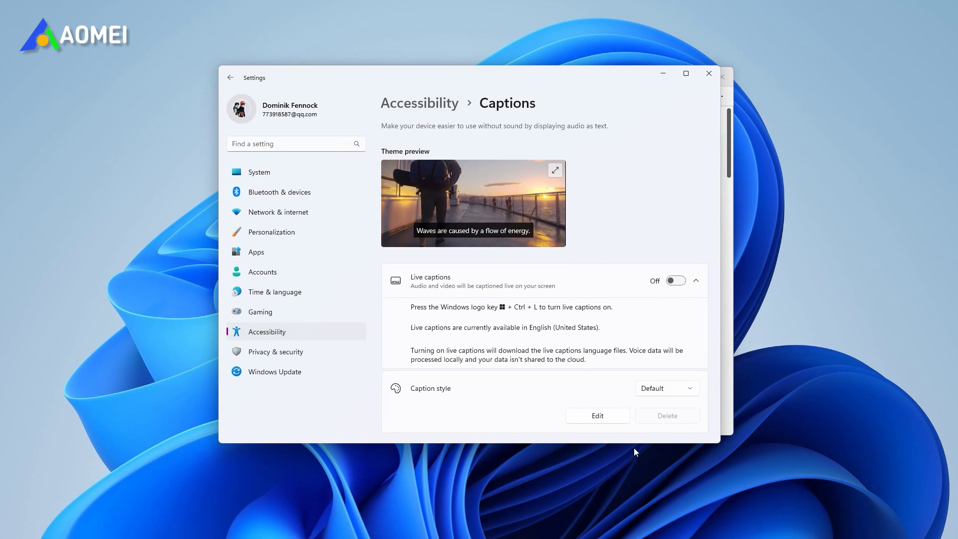
# - Turn on live captions and review the position and caption options of the caption window
pyautogui.click(681, 282)
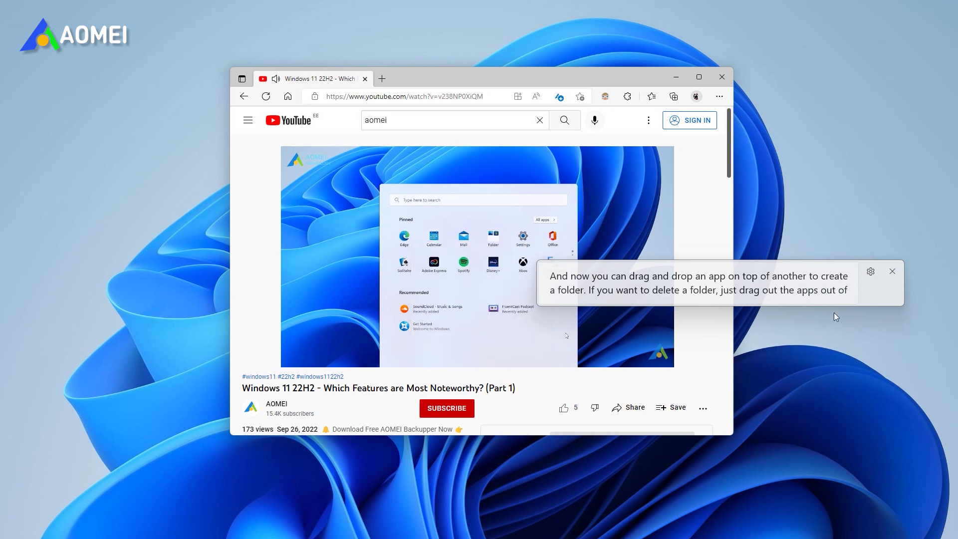
pyautogui.click(871, 272)
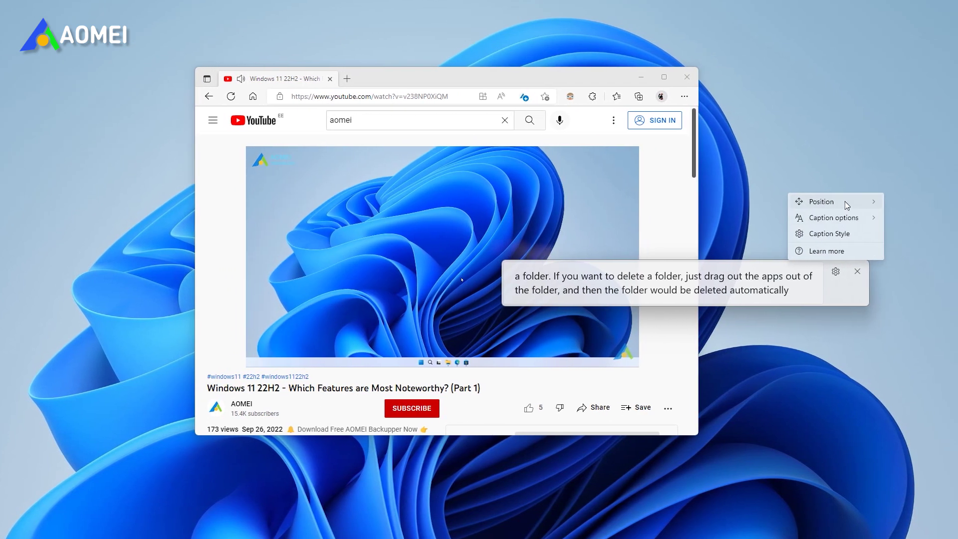
pyautogui.moveTo(880, 202)
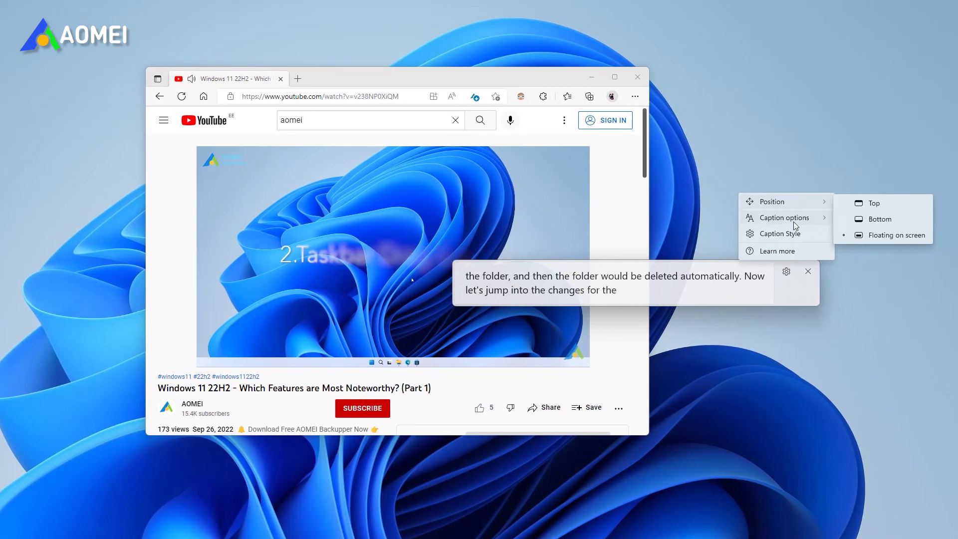
pyautogui.moveTo(806, 222)
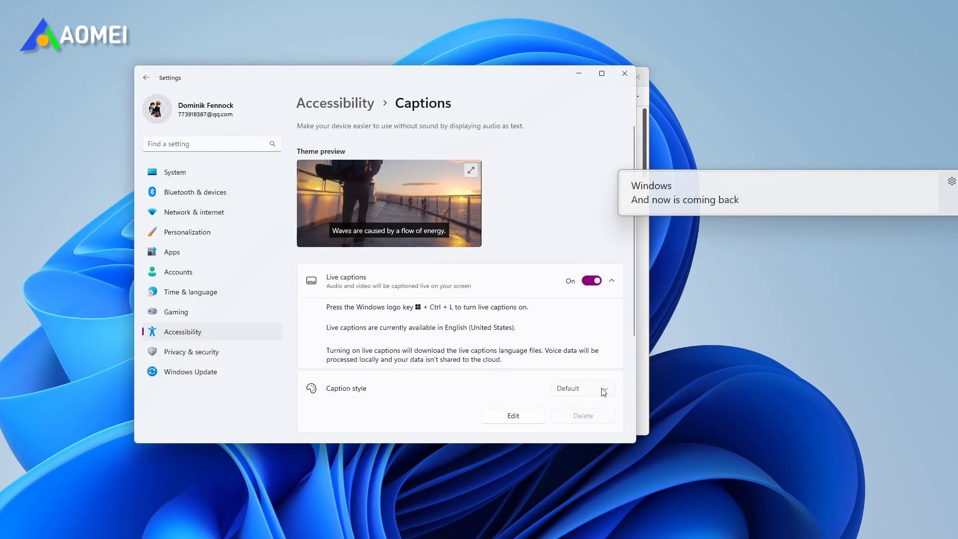
# - Open the Default caption style for editing and review its text, background and window options
pyautogui.click(601, 390)
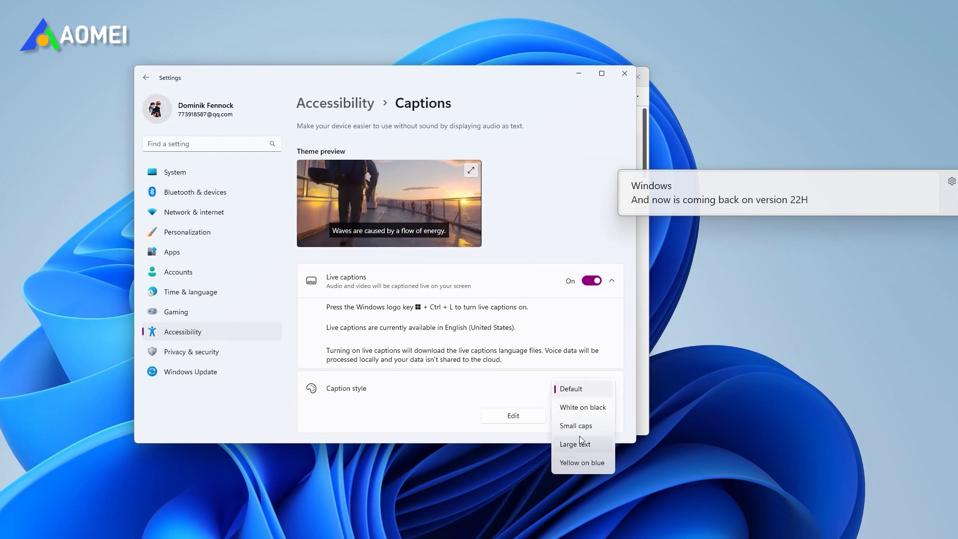
pyautogui.click(587, 393)
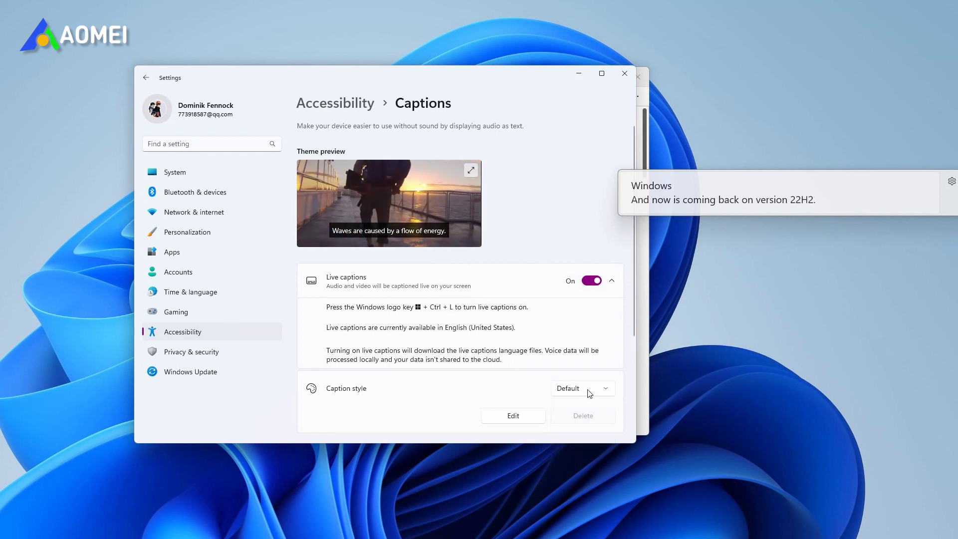
pyautogui.click(513, 416)
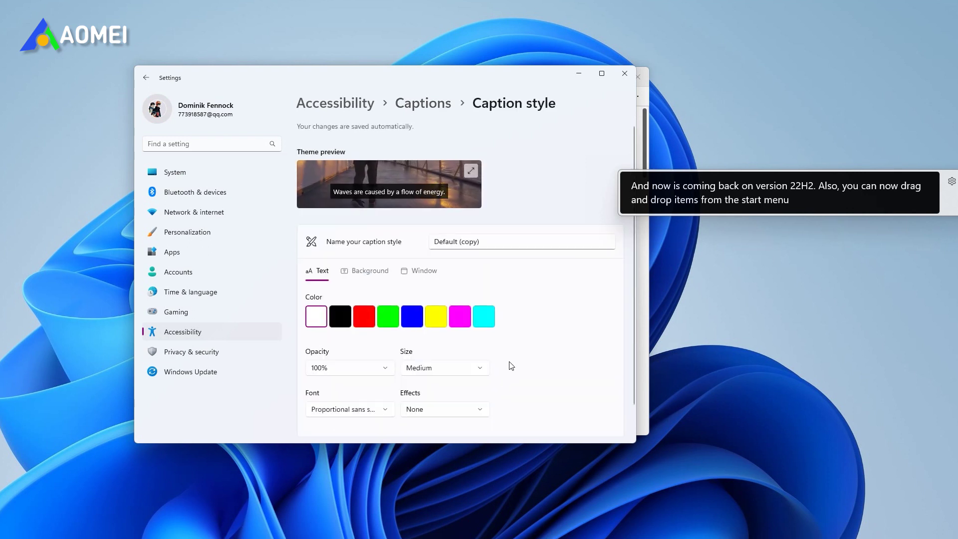
pyautogui.scroll(-1, 516, 359)
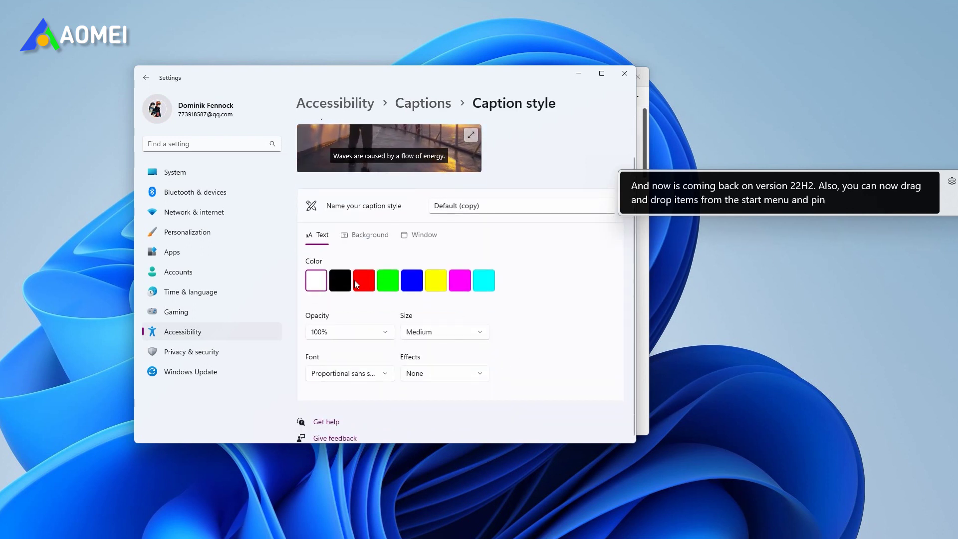
pyautogui.click(372, 235)
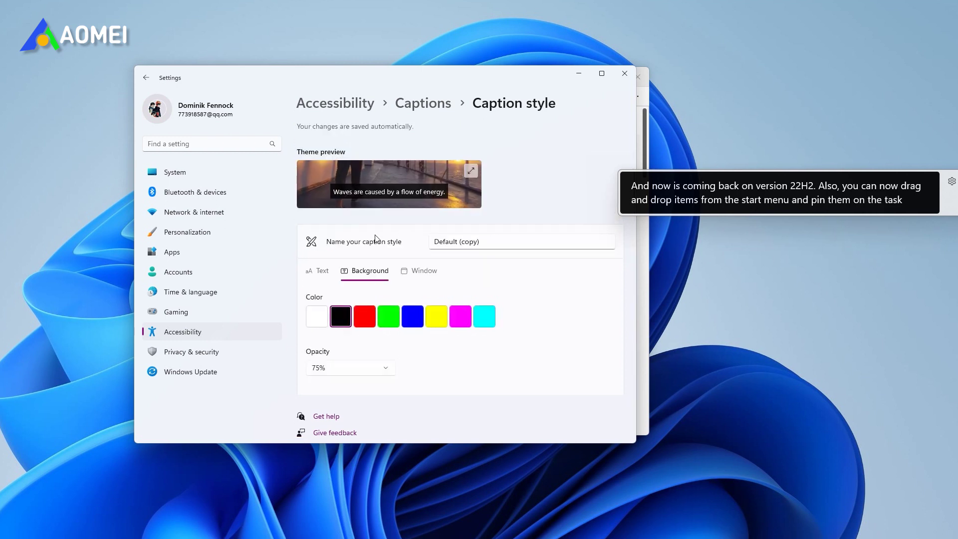
pyautogui.click(425, 272)
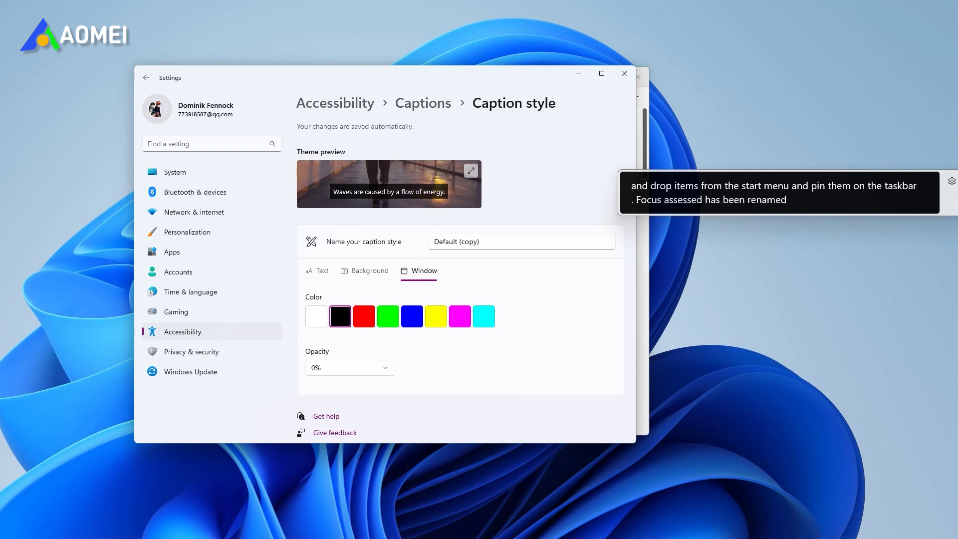
# - Toggle live captions
pyautogui.press('super+ctrl+l')
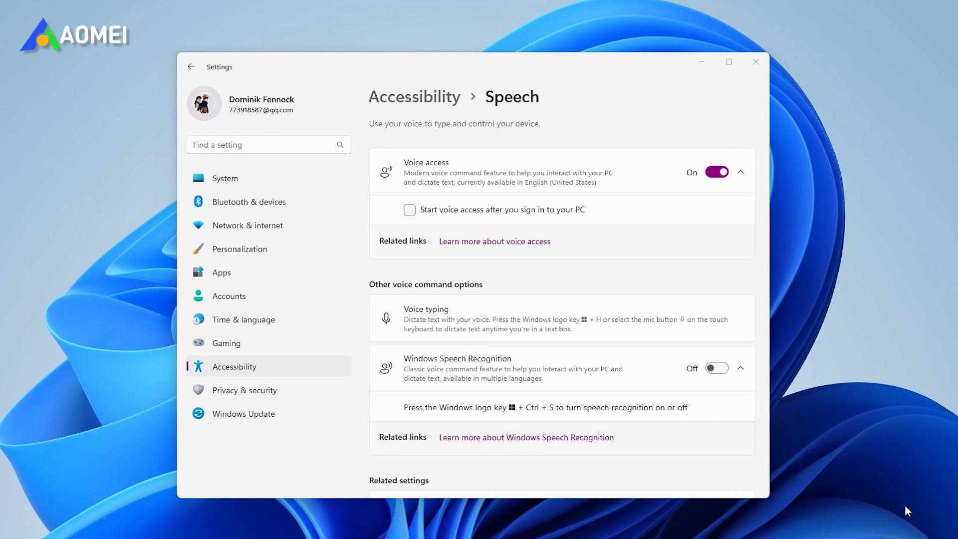
# - Review the voice command options on the Speech page and voice access's default microphone and management options
pyautogui.scroll(-2, 740, 305)
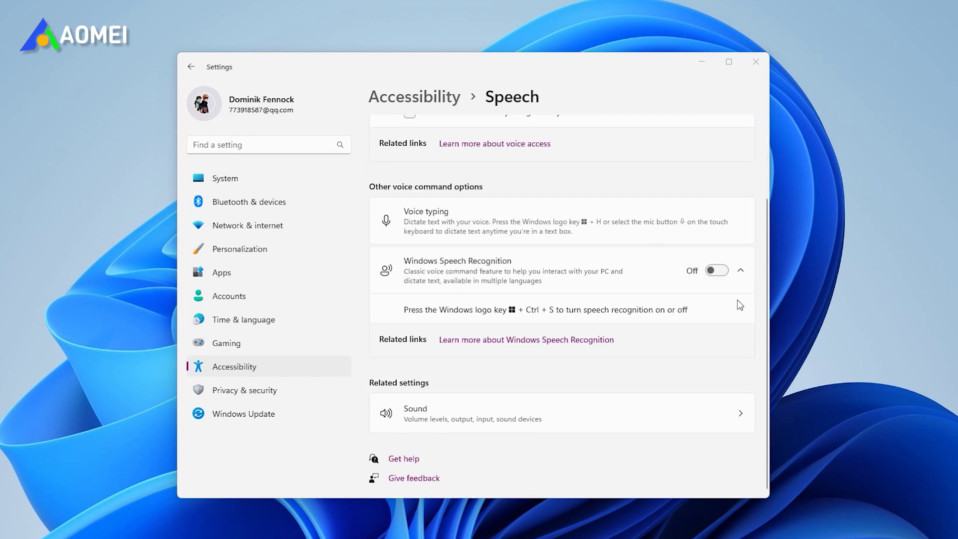
pyautogui.scroll(2, 740, 305)
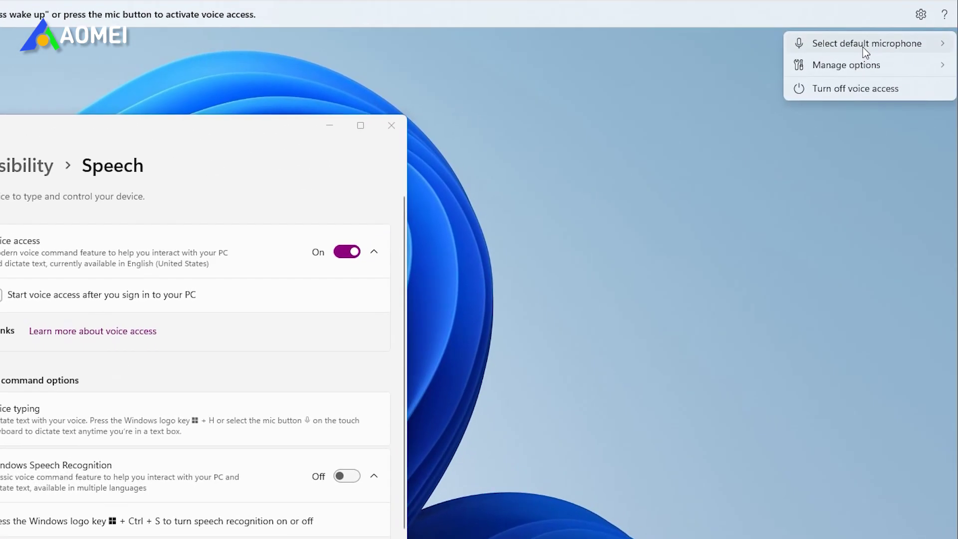
pyautogui.moveTo(865, 49)
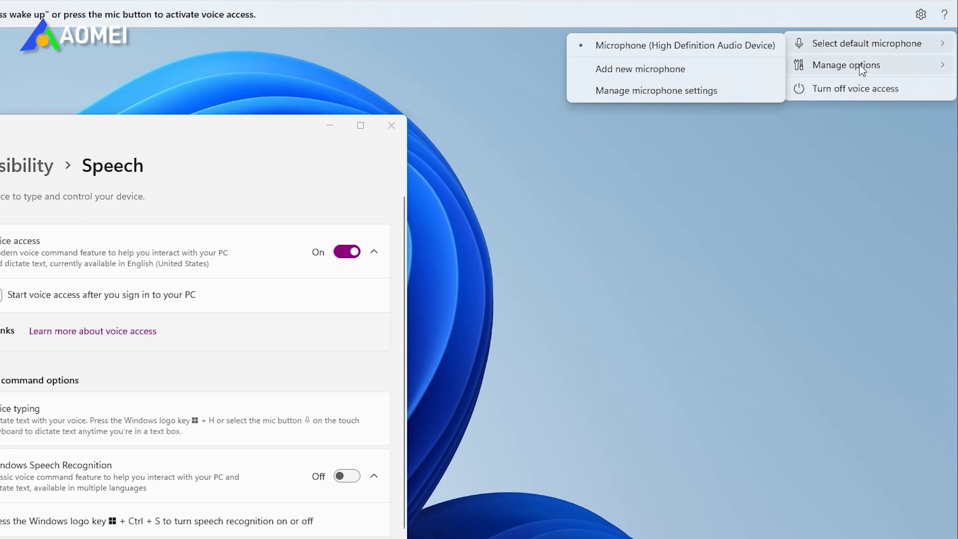
pyautogui.moveTo(864, 66)
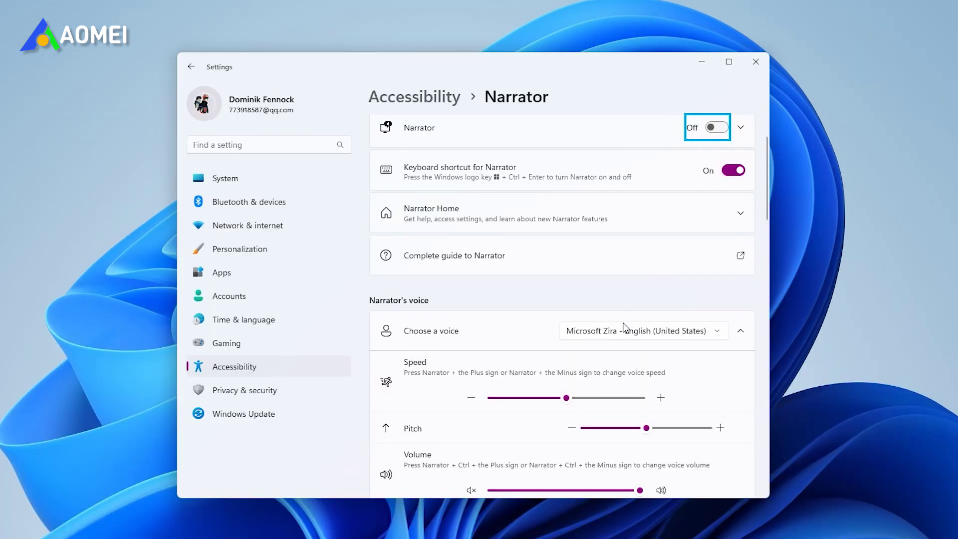
# - Review Narrator's voice settings and open the selection of natural voices to install
pyautogui.scroll(-2, 621, 329)
pyautogui.scroll(3, 649, 309)
pyautogui.scroll(-4, 679, 290)
pyautogui.scroll(-2, 678, 295)
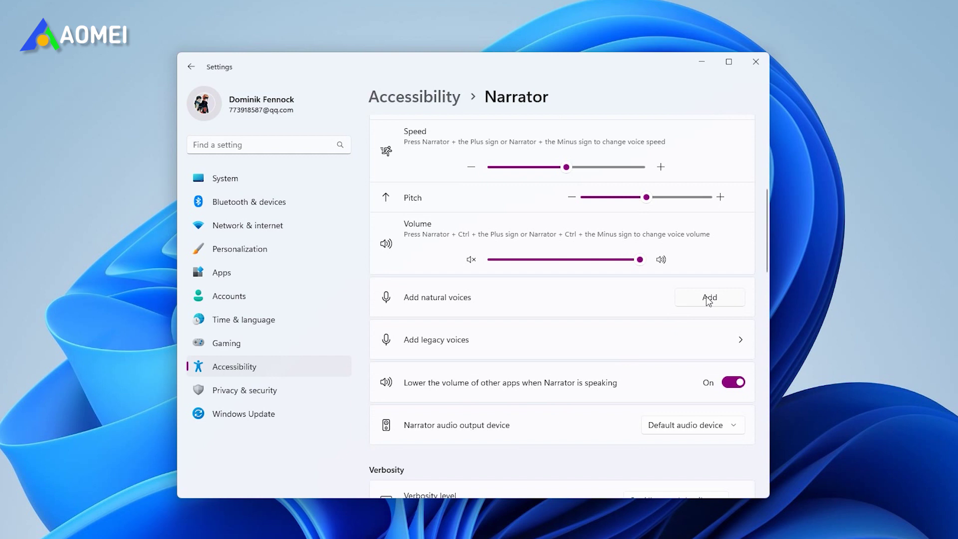
pyautogui.click(706, 296)
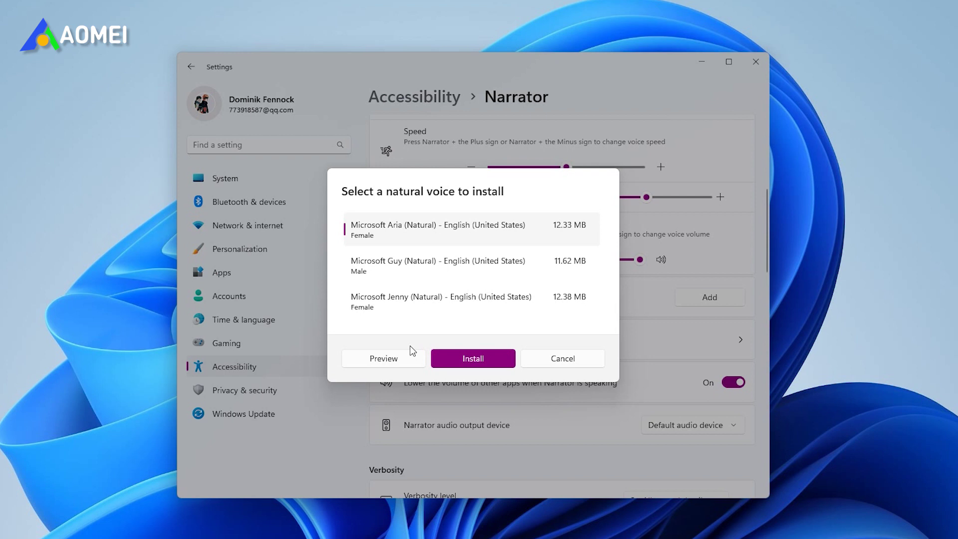
# - Preview the Microsoft Guy and Microsoft Jenny natural voices
pyautogui.click(418, 269)
pyautogui.click(406, 362)
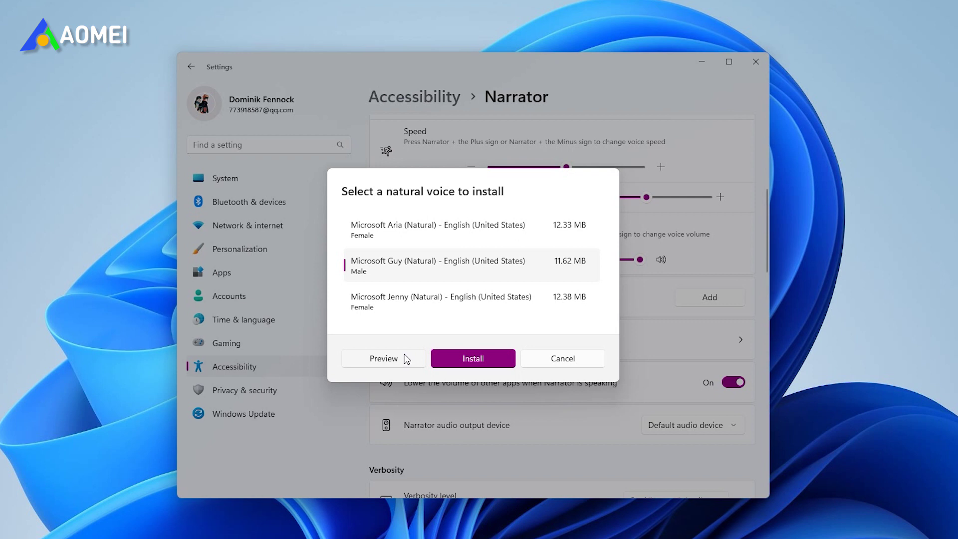
pyautogui.click(413, 310)
pyautogui.click(401, 358)
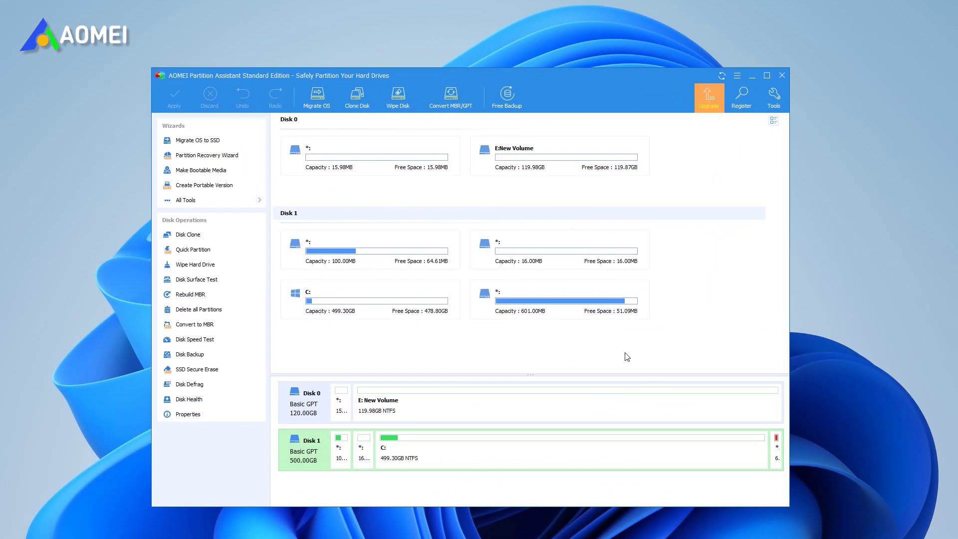
# - Switch to AOMEI Partition Assistant and show the operations available for the C: partition on Disk 1
pyautogui.rightClick(411, 441)
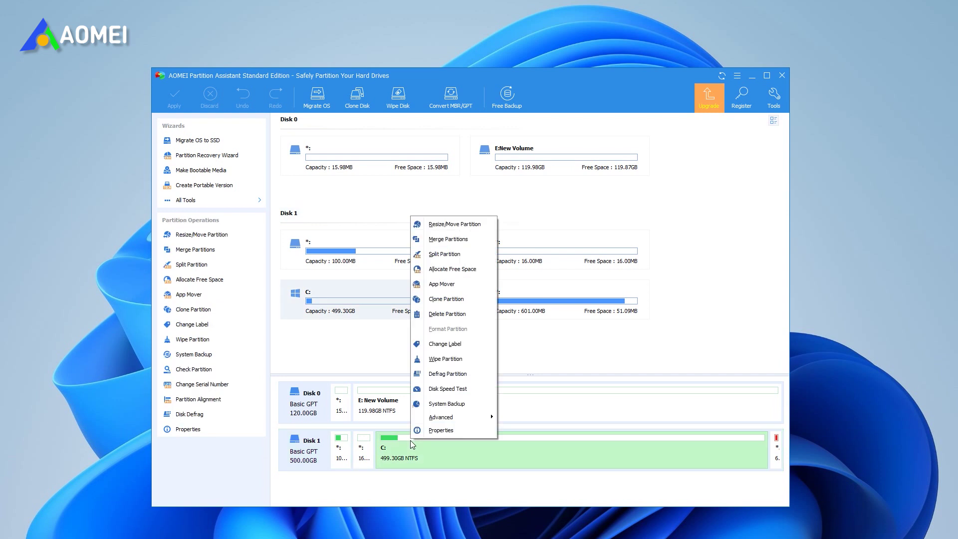